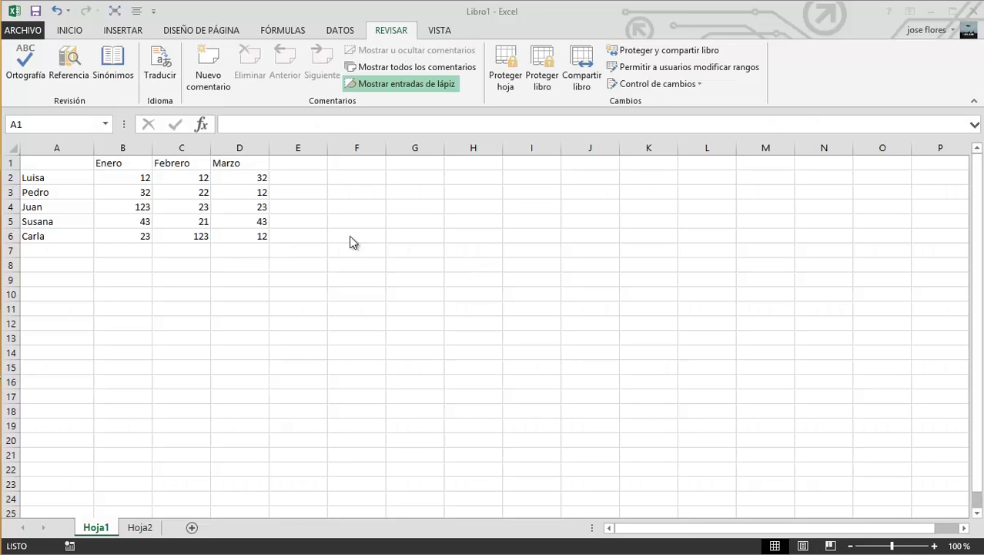
Select the Enero–Marzo table A1:D6 on Hoja1, first by dragging, then with Shift+arrow keys.
left_click(77, 171)
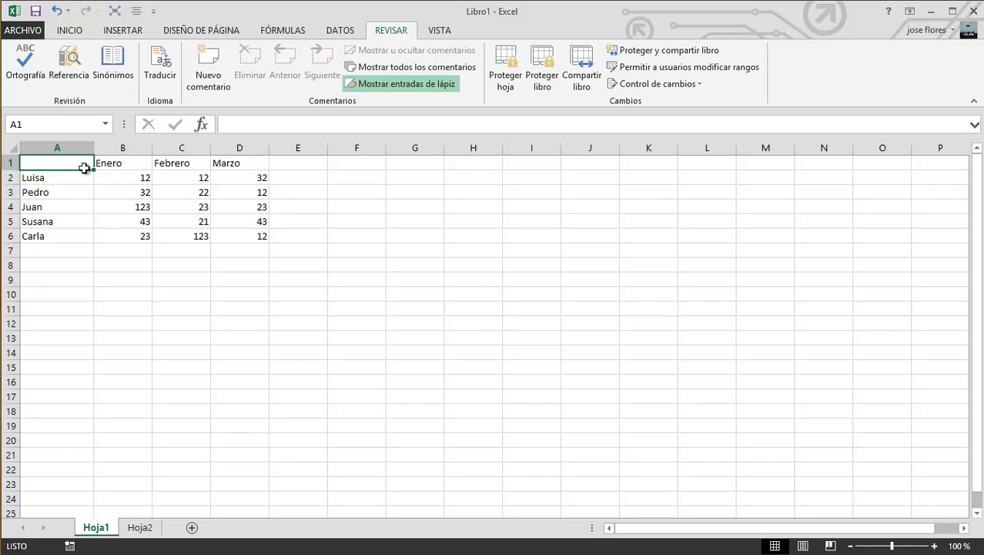
left_click_drag(73, 163, 254, 231)
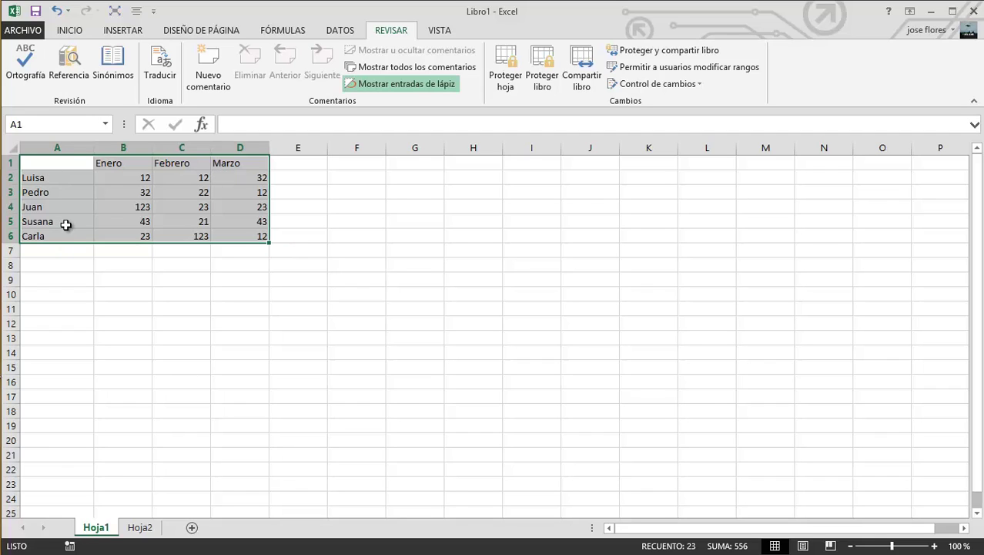
left_click(87, 165)
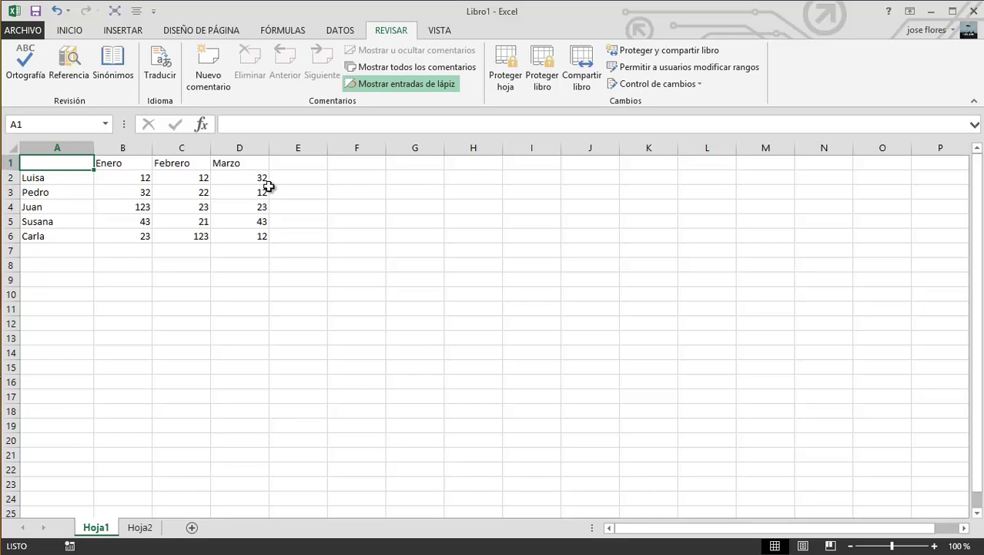
key("shift+Right")
key("shift+Right")
key("shift+Right")
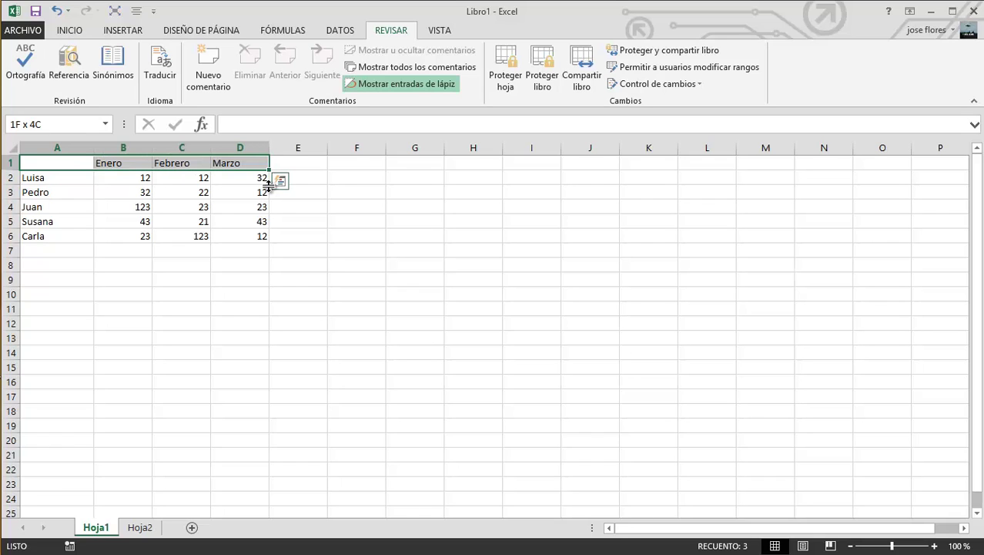
key("shift+Down")
key("shift+Down")
key("shift+Down")
key("shift+Down")
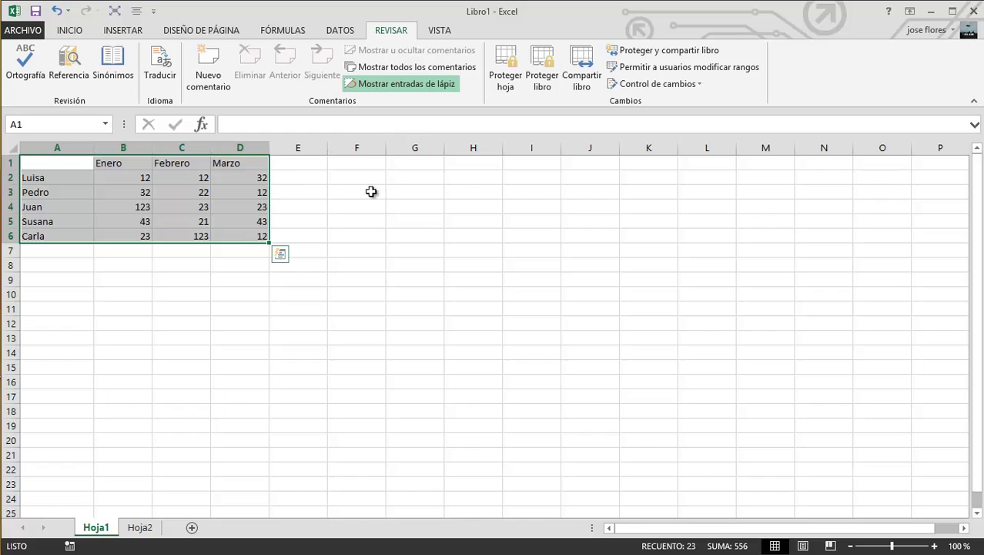
Copy the A1:D6 table with the context-menu Copiar, the Inicio ribbon Copiar and Ctrl+C.
right_click(144, 179)
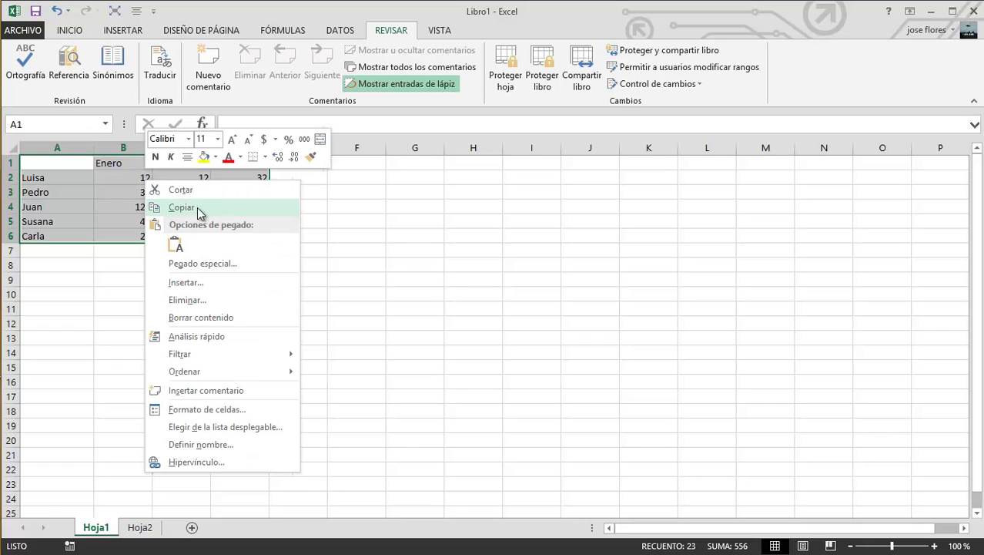
left_click(184, 207)
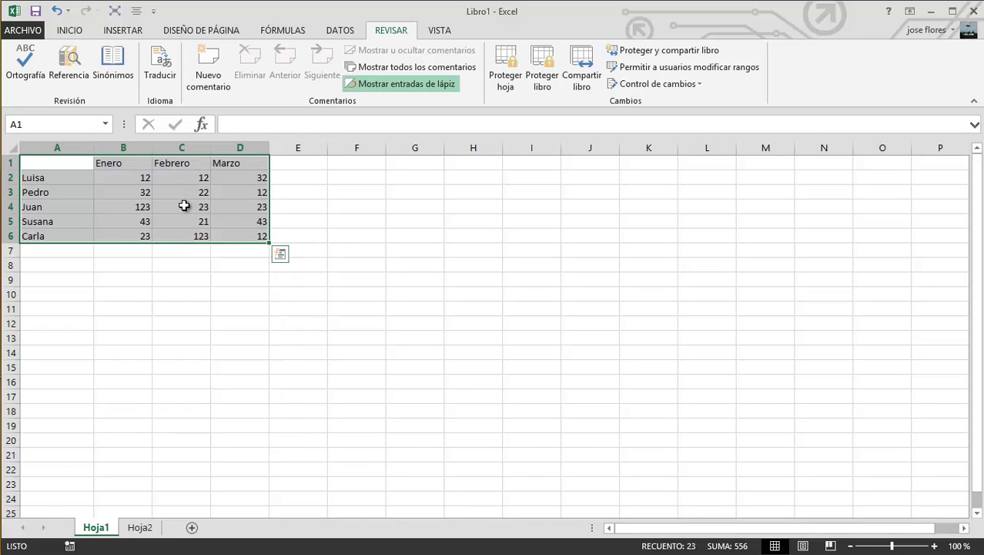
left_click(75, 33)
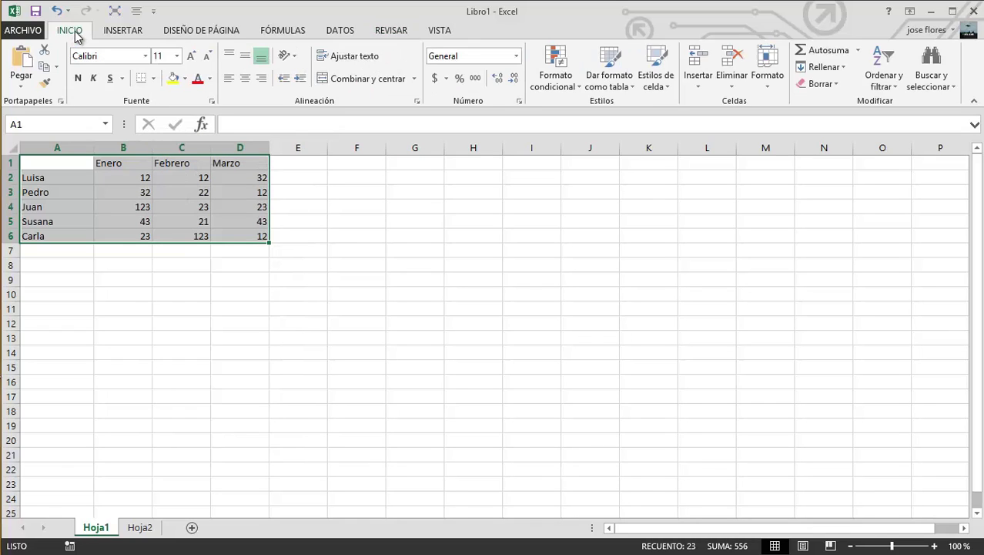
left_click(44, 70)
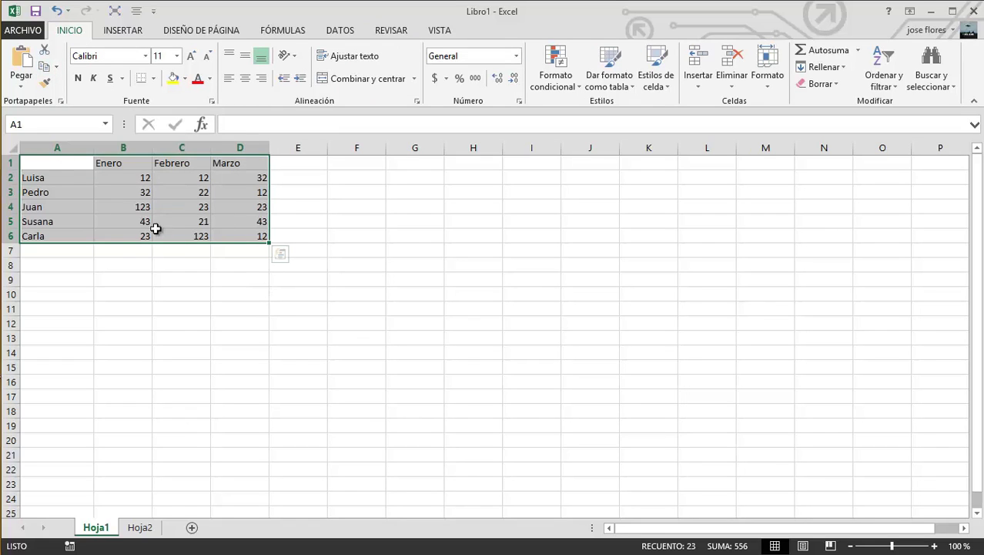
key("ctrl+c")
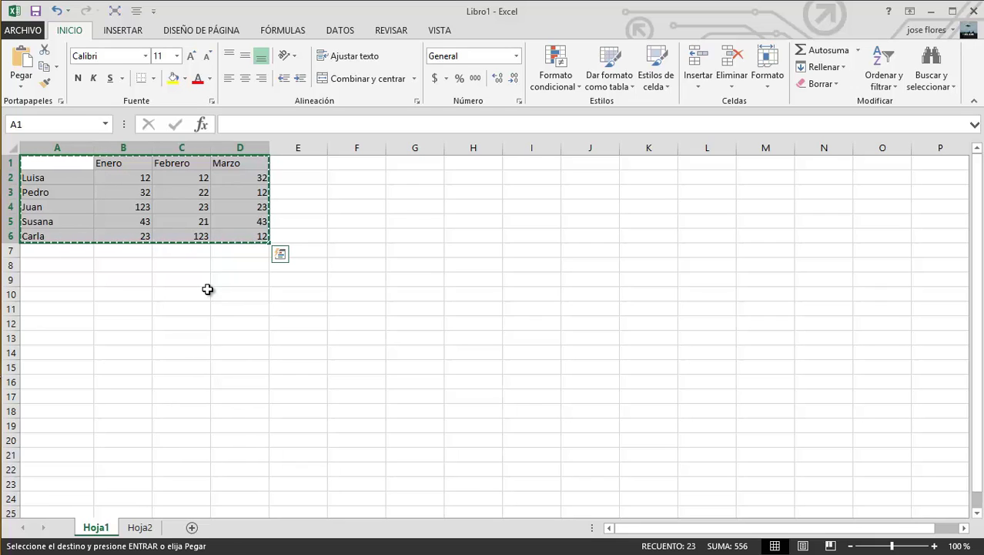
Paste the copied table at A1 on Hoja2, then check Hoja1 and return to Hoja2.
left_click(141, 528)
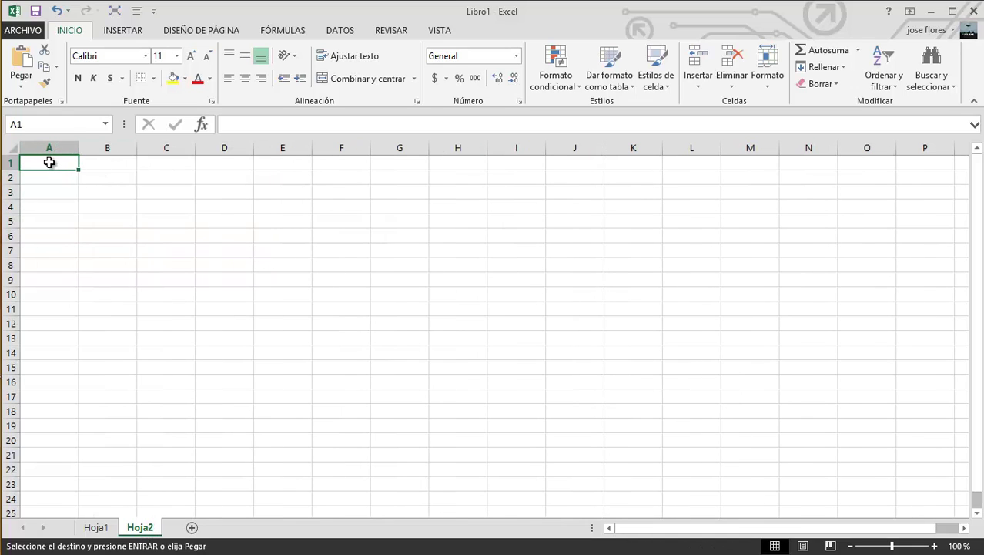
left_click(48, 162)
key("Return")
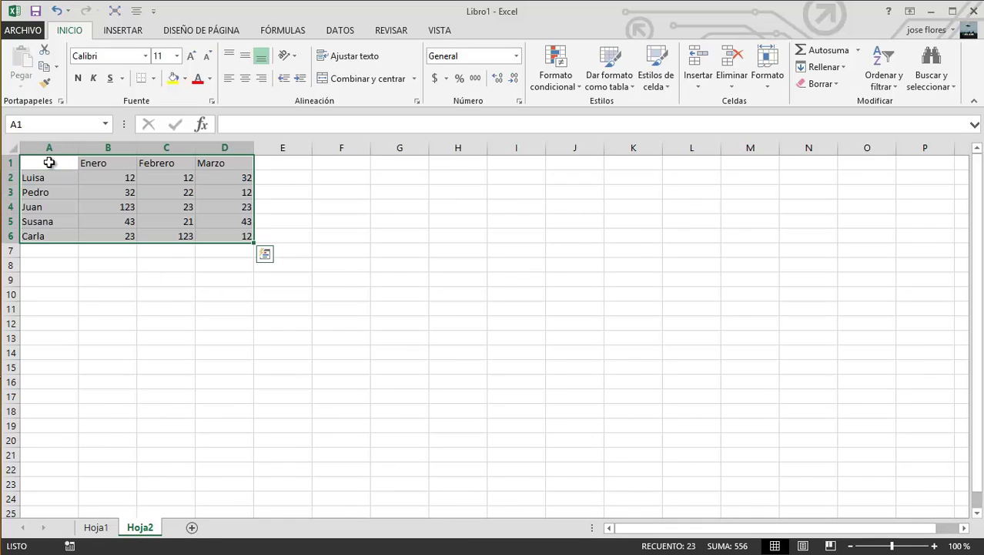
left_click(96, 527)
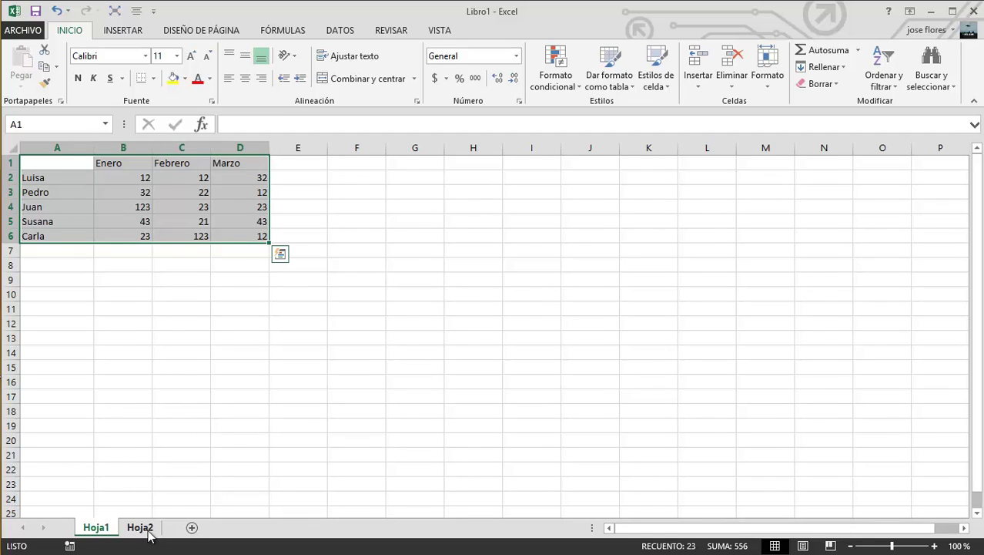
left_click(140, 527)
Rename the month headers in B1:D1 to Abril, Mayo and Junio.
left_click(111, 162)
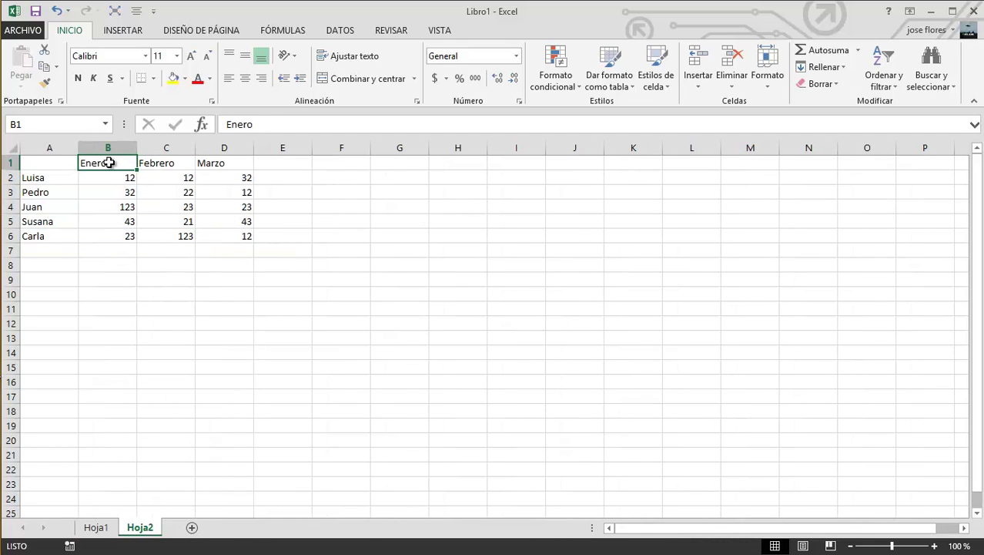
type("Abr")
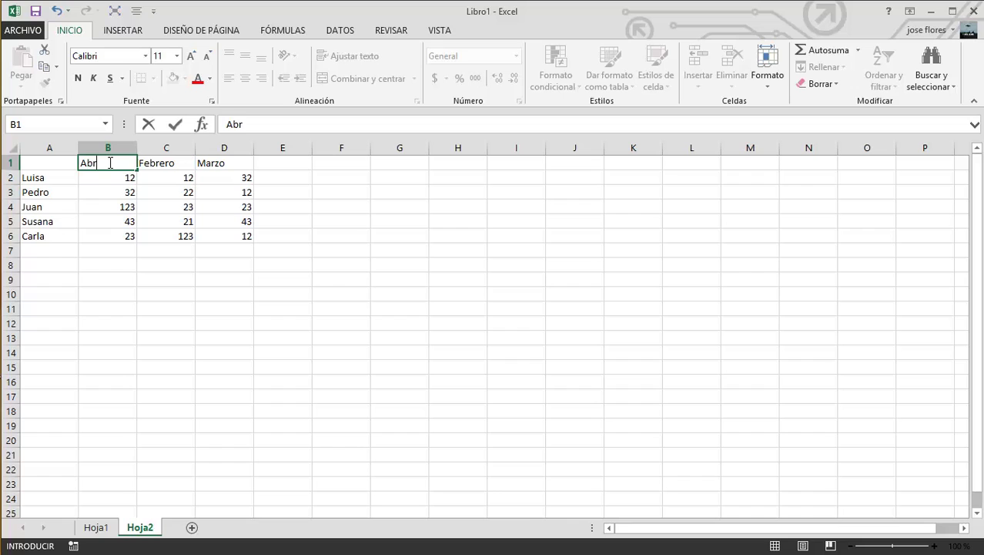
type("il")
key("Tab")
type("M")
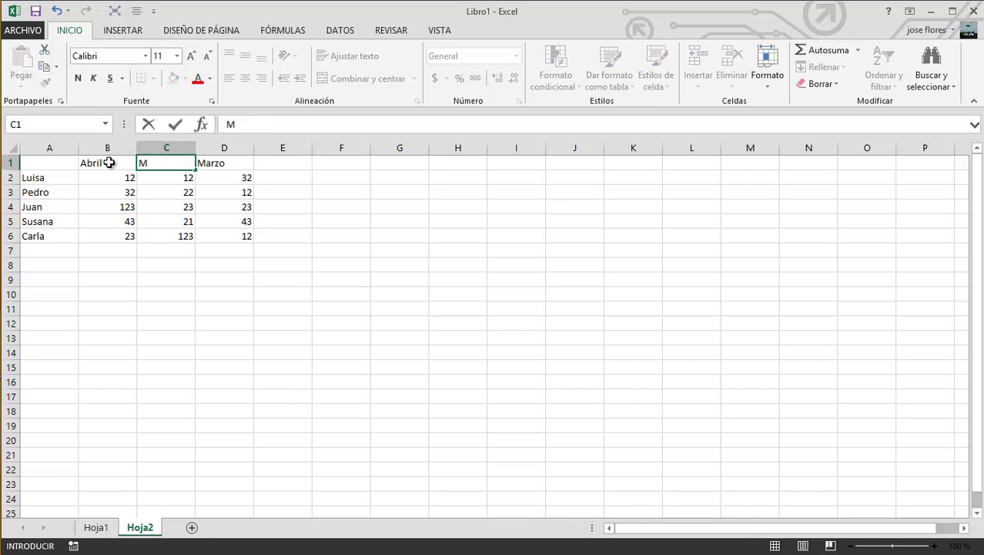
key("Tab")
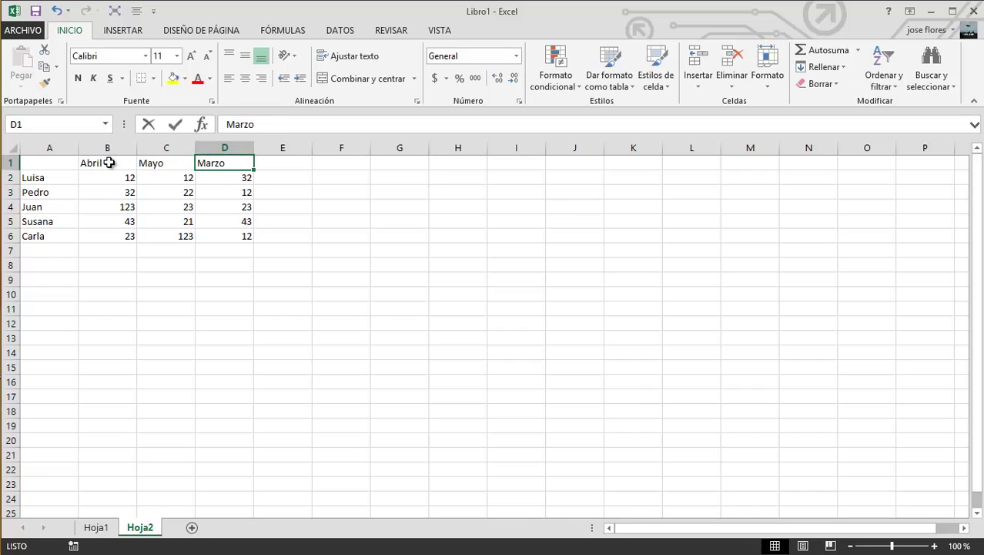
type("Junio")
key("Return")
Select the number cells B2:D6 below the new headers.
key("Left")
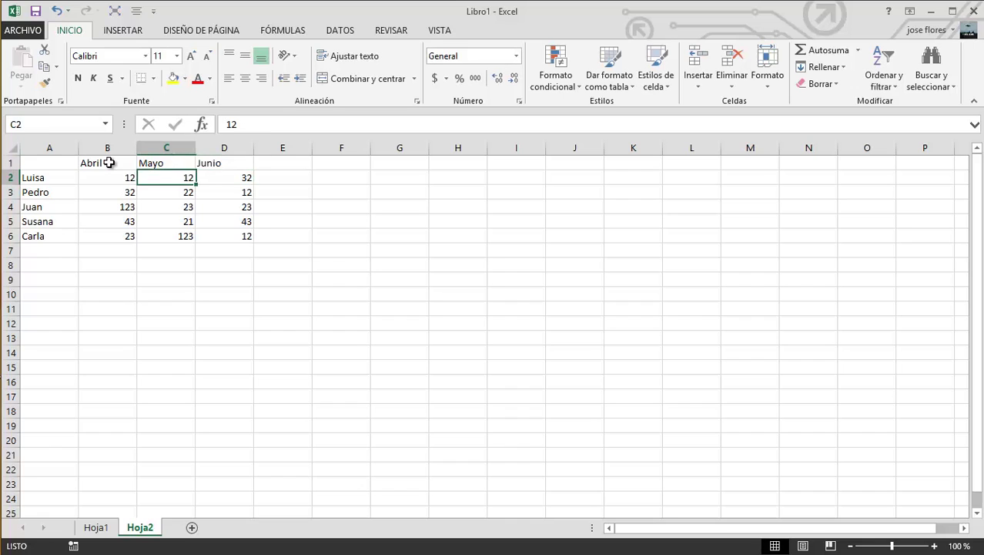
key("Left")
key("shift+Right")
key("shift+Right")
key("shift+Down")
key("shift+Down")
key("shift+Down")
key("shift+Down")
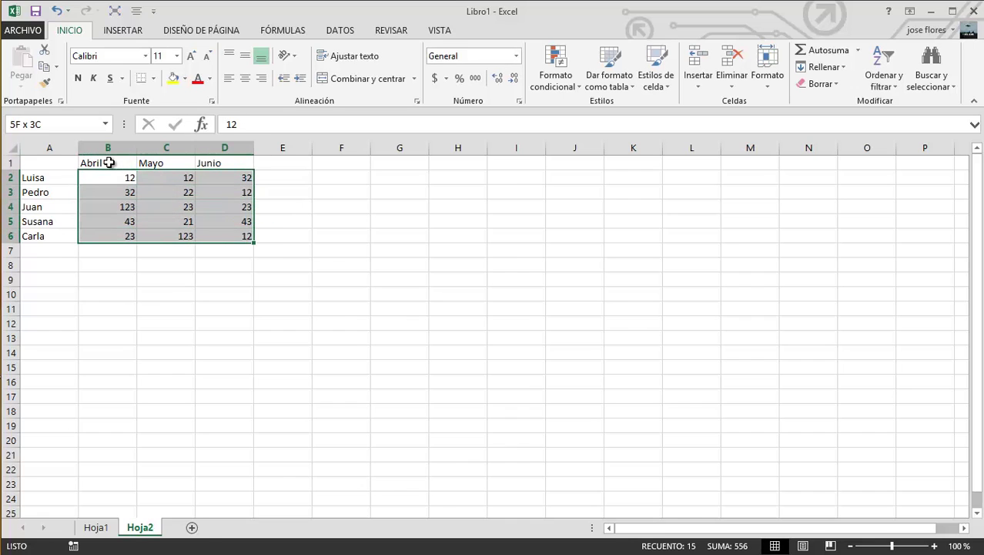
Clear the numbers from B2:D6 and return to cell A1.
key("Delete")
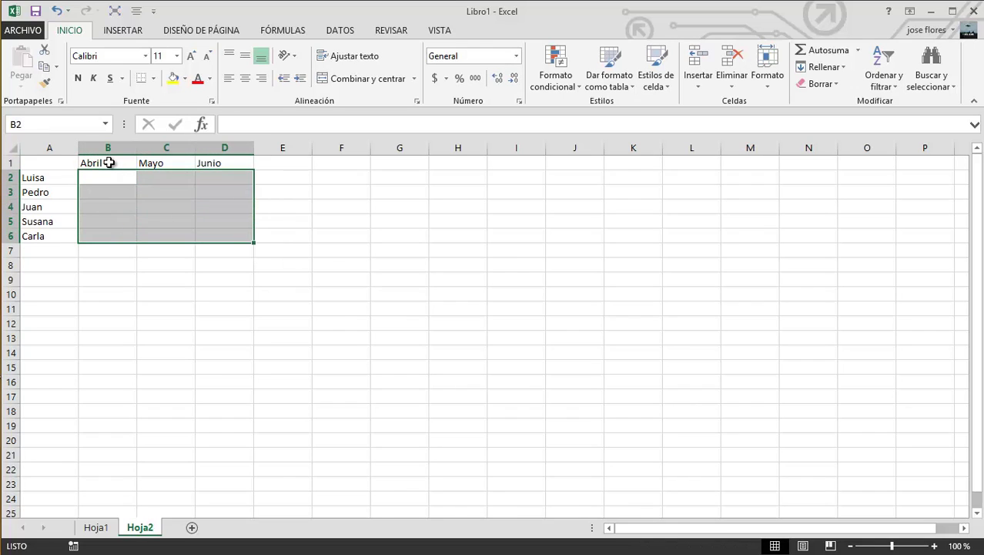
key("Left")
key("Up")
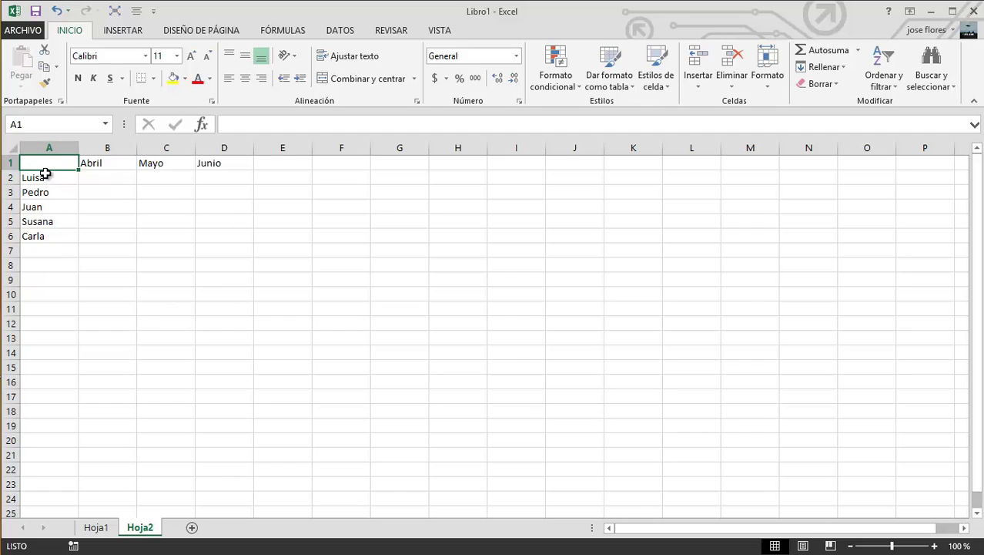
Drag-select the whole Abril–Junio table A1:D6, redoing an incomplete first attempt.
mouse_move(49, 163)
left_mouse_down()
mouse_move(238, 229)
mouse_move(235, 240)
left_mouse_up()
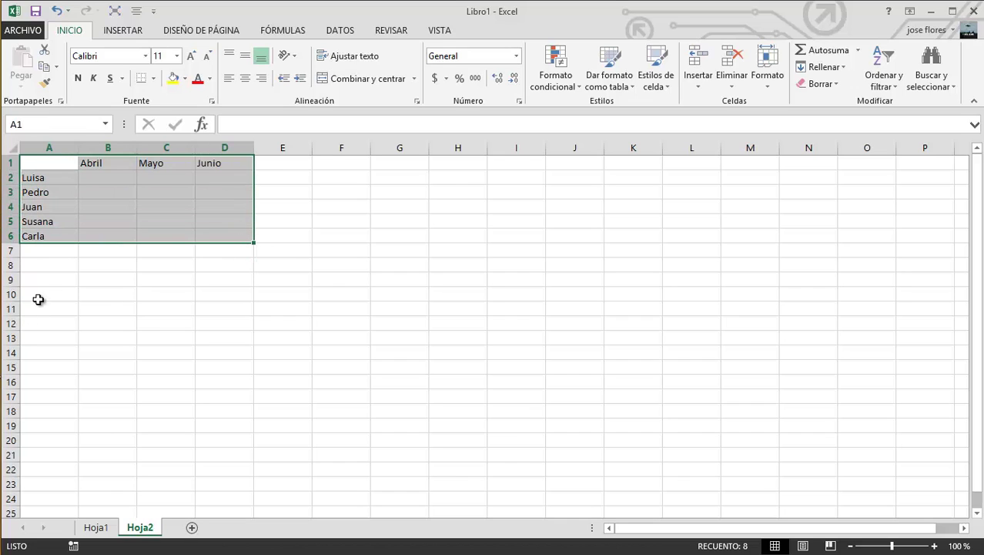
left_click(58, 165)
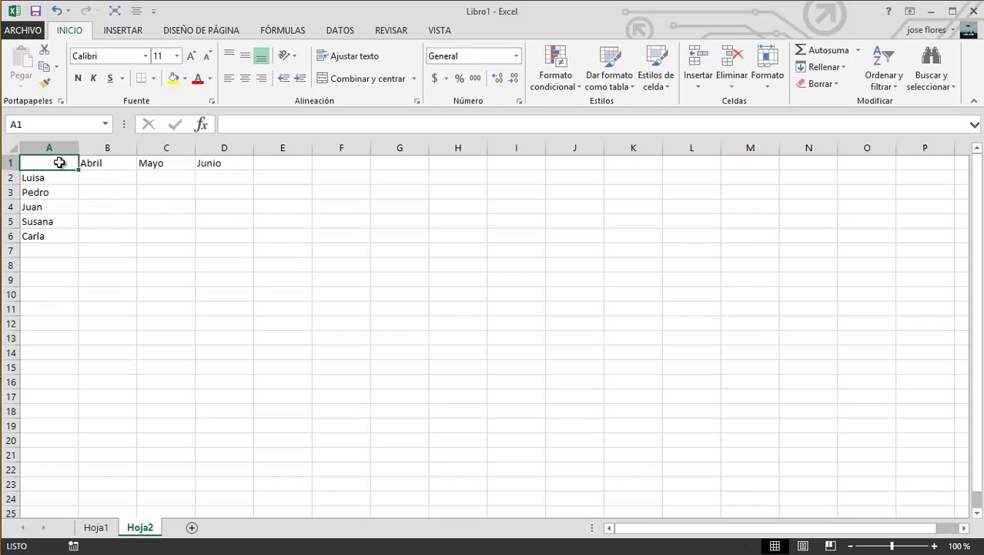
left_click_drag(58, 163, 217, 242)
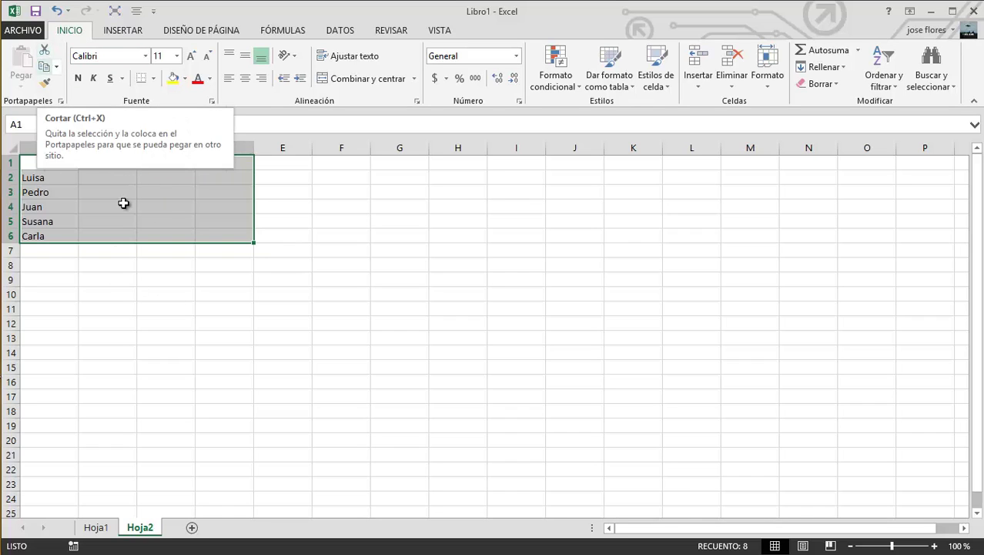
Cut the Abril–Junio table A1:D6 with Ctrl+X and pick A10 as the destination.
right_click(161, 195)
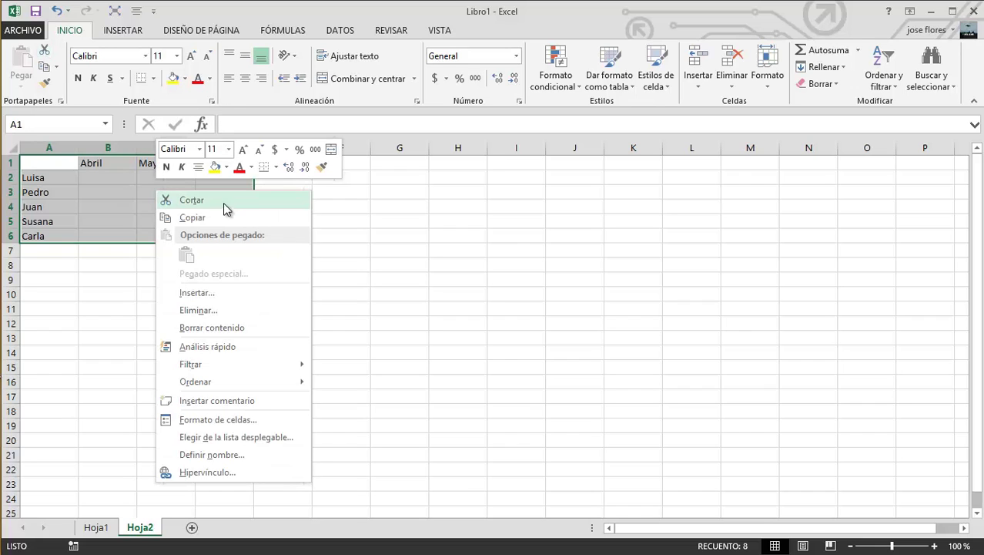
key("Escape")
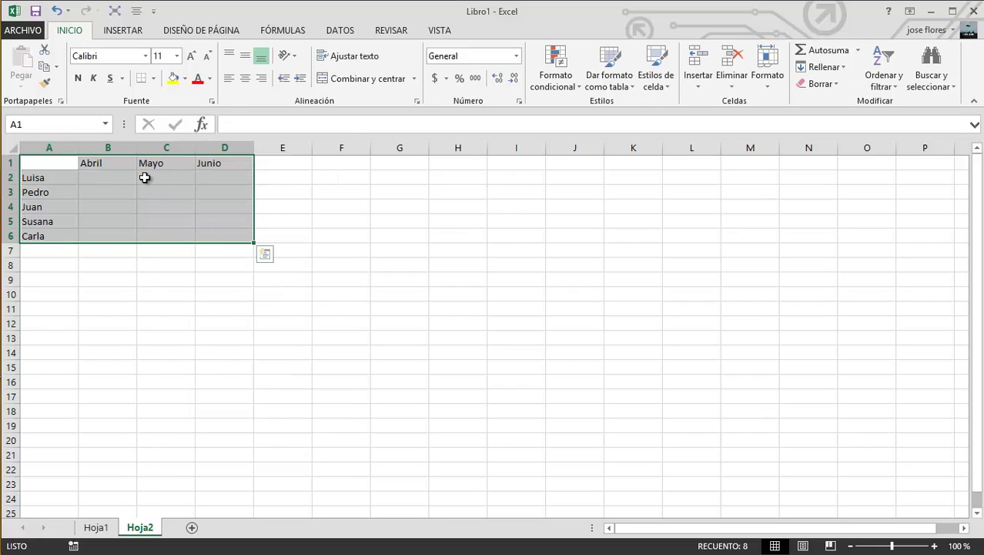
key("ctrl+x")
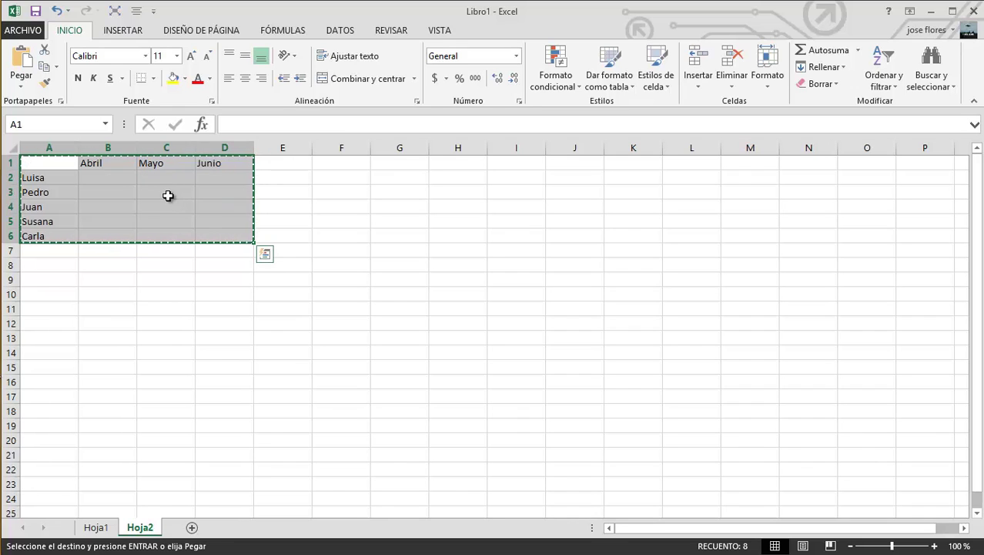
left_click(49, 290)
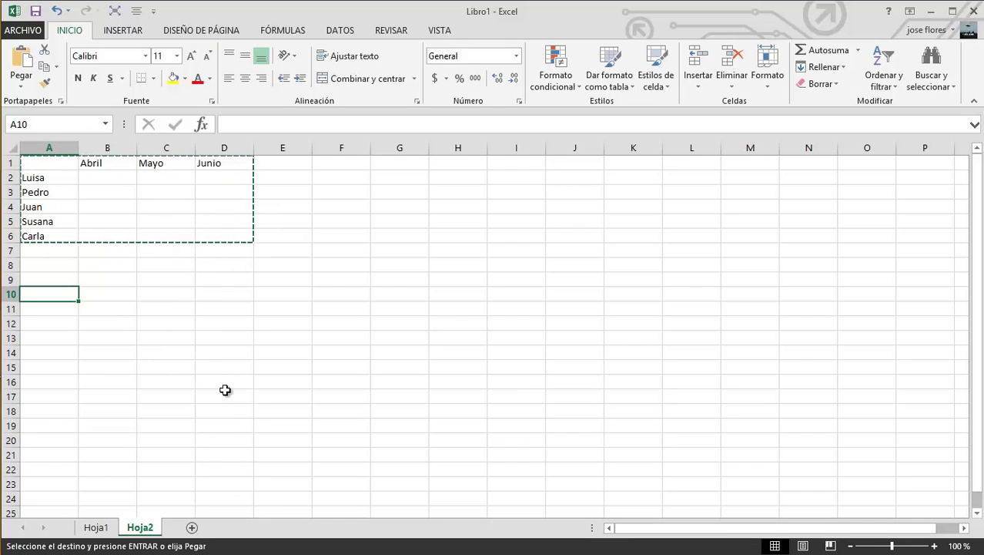
key("Return")
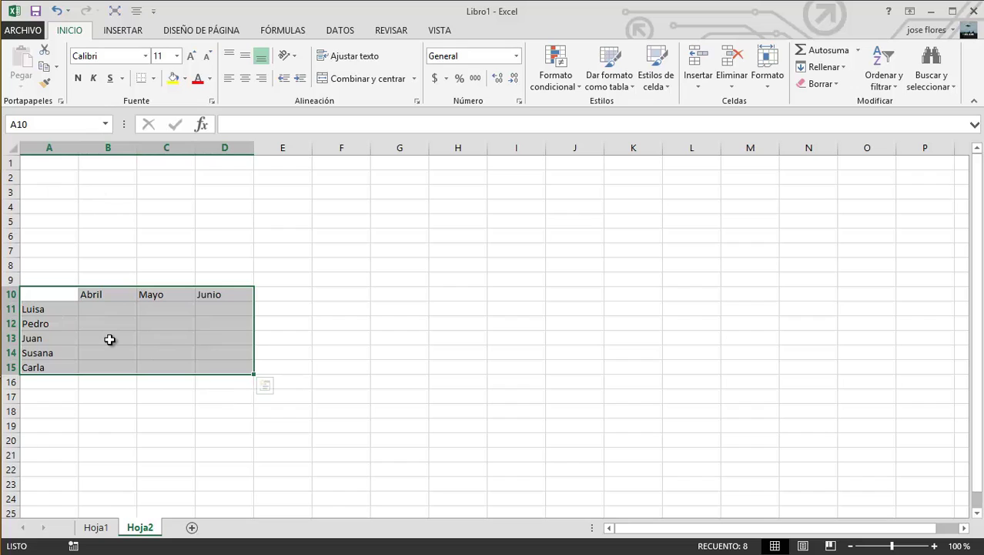
key("ctrl+q")
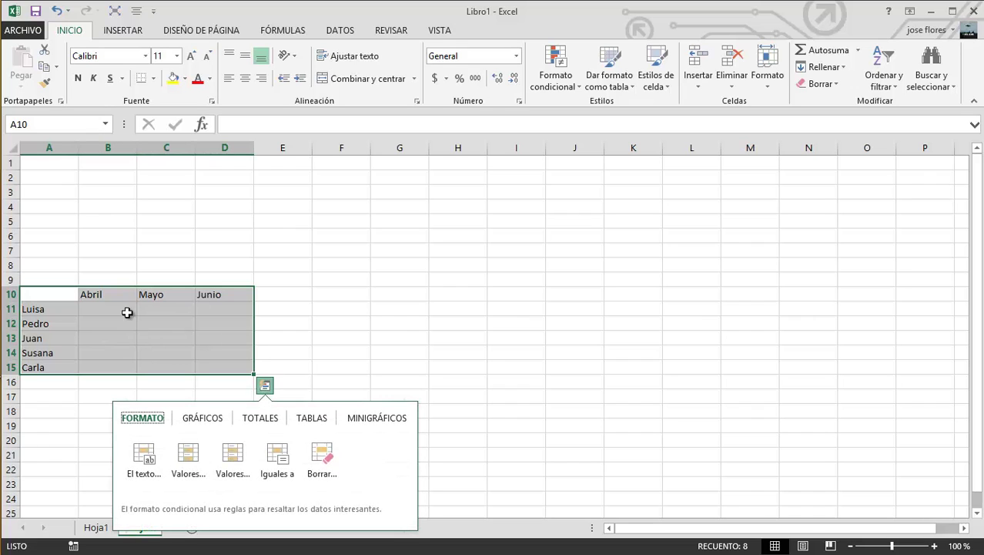
key("Escape")
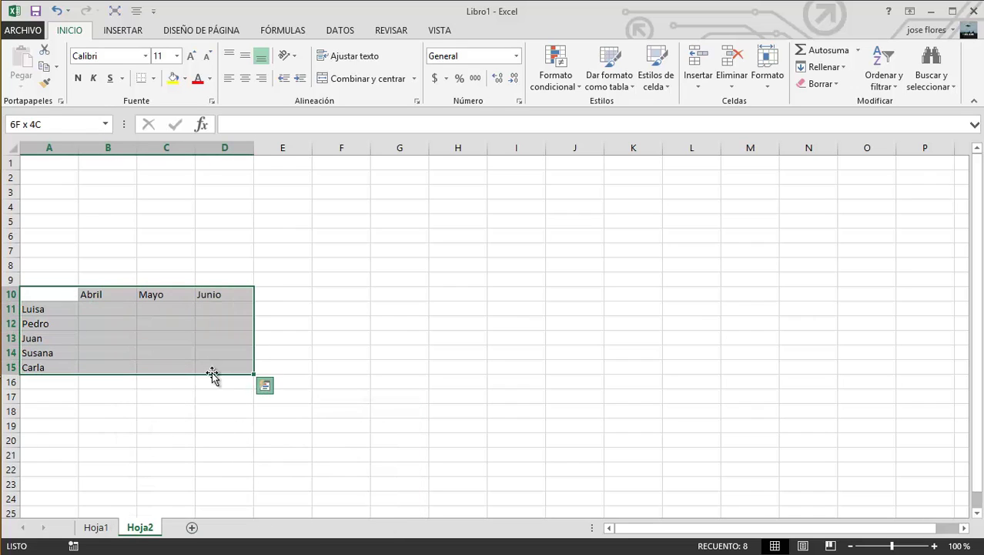
key("ctrl+c")
left_click(60, 162)
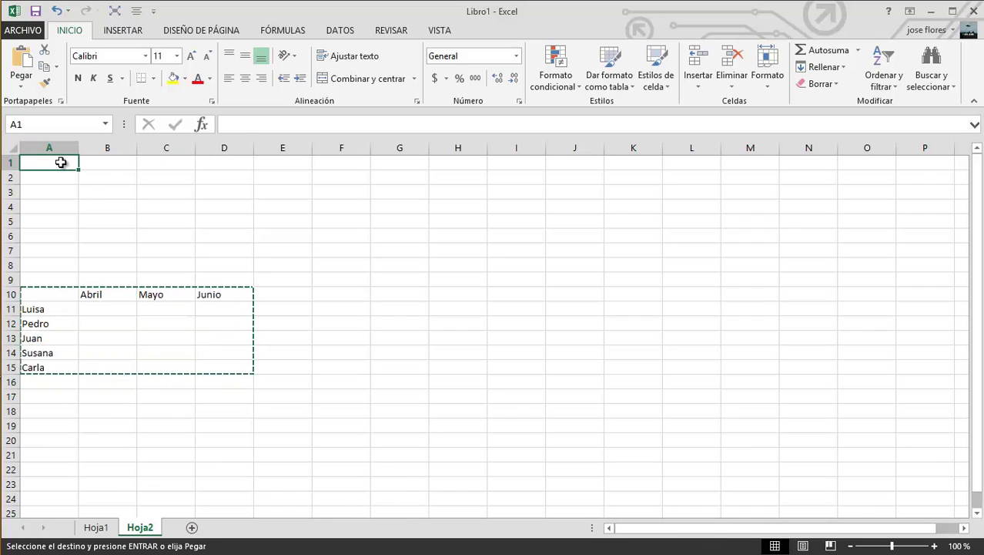
key("ctrl+v")
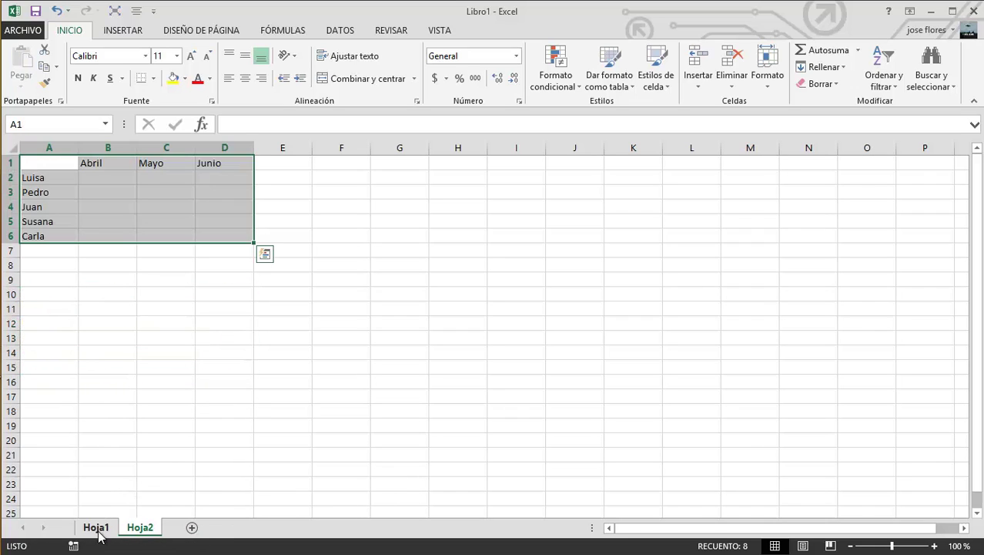
key("Escape")
On Hoja1, drag the Enero–Marzo table via F10:I15 down to A11:D16.
left_click(96, 529)
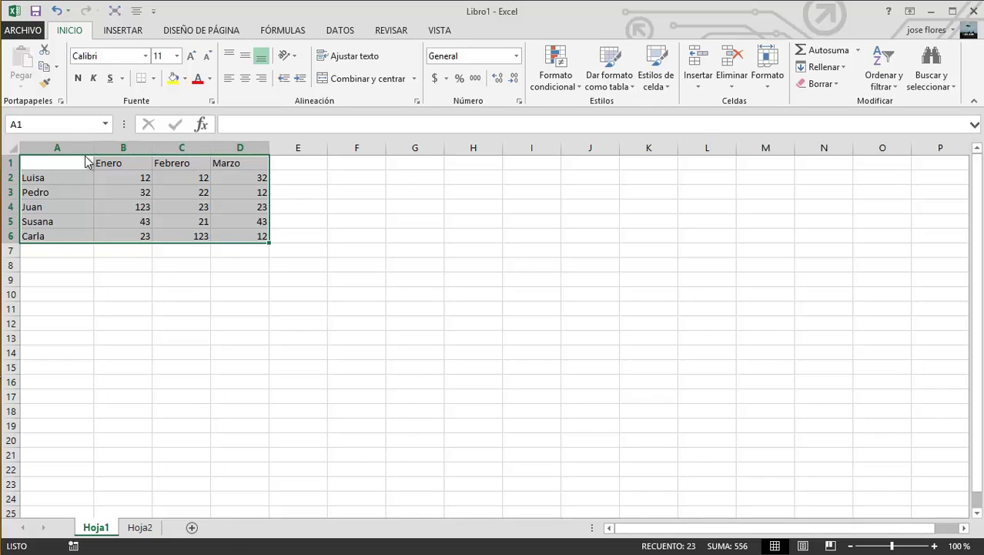
left_click_drag(87, 162, 457, 287)
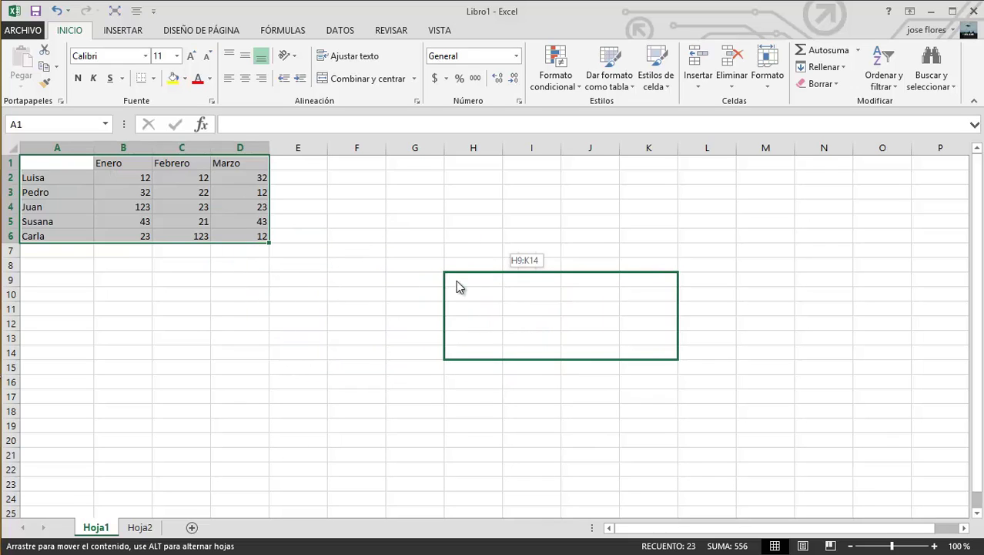
left_click_drag(457, 287, 364, 307)
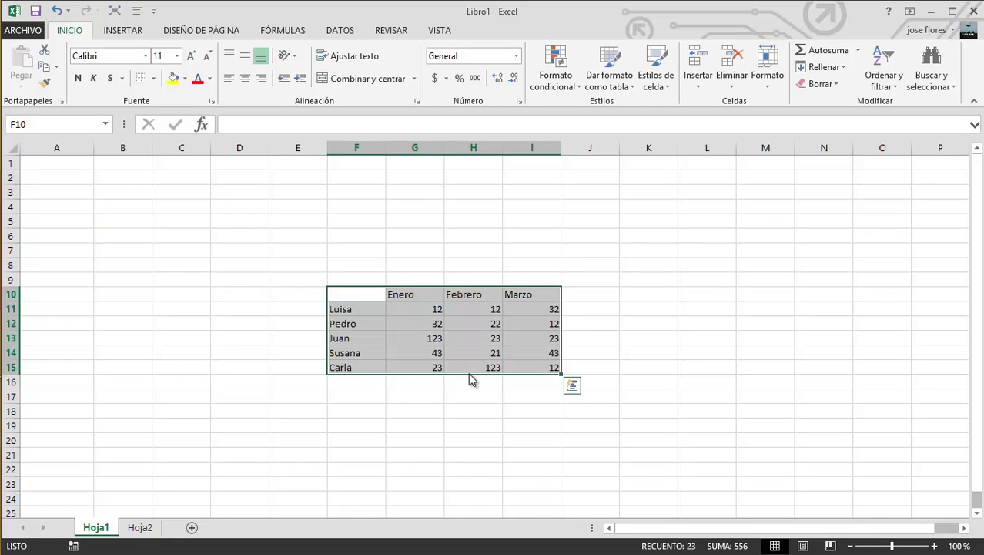
left_click_drag(470, 376, 187, 379)
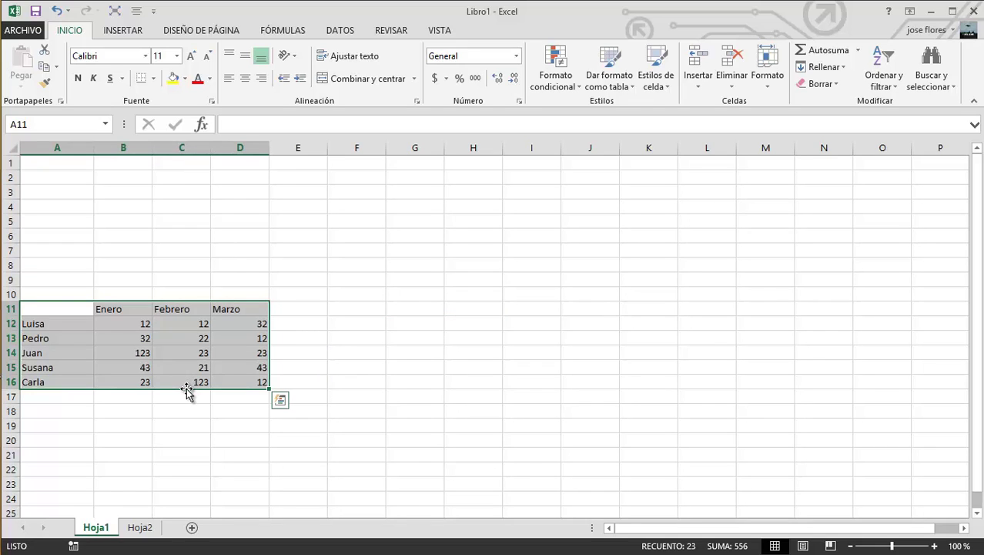
Ctrl-drag the A11:D16 table up to drop a copy at A1:D6, then deselect.
left_click_drag(189, 395, 180, 285)
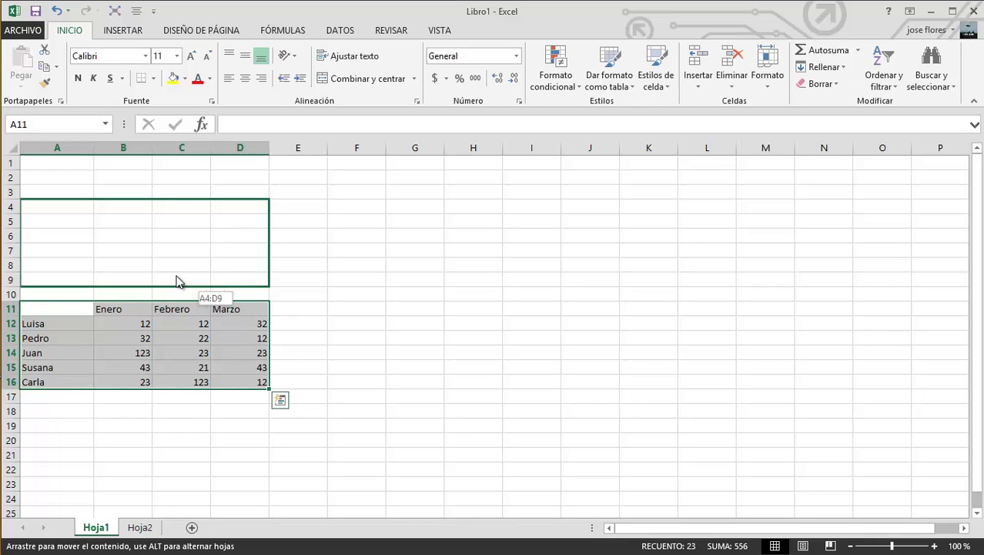
left_click_drag(176, 281, 172, 241)
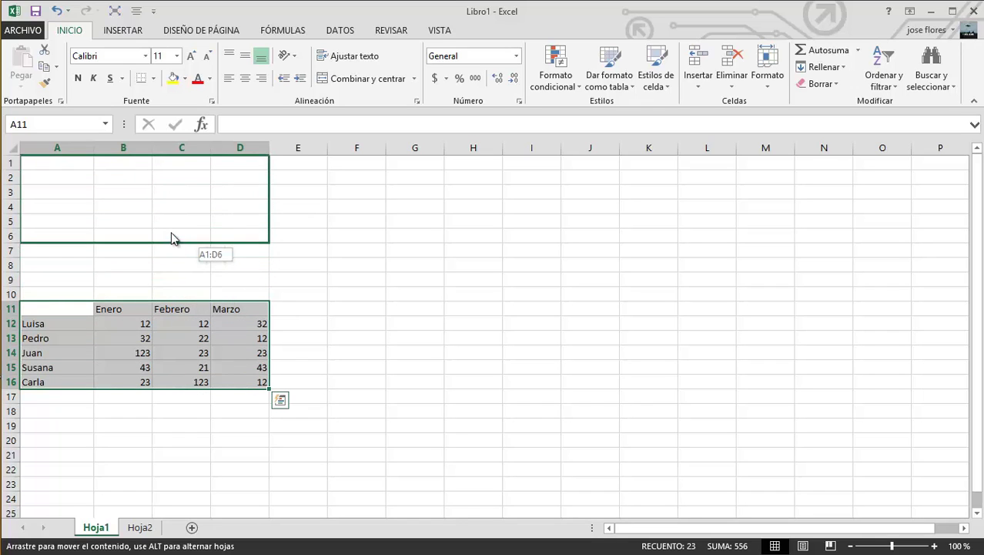
key("ctrl")
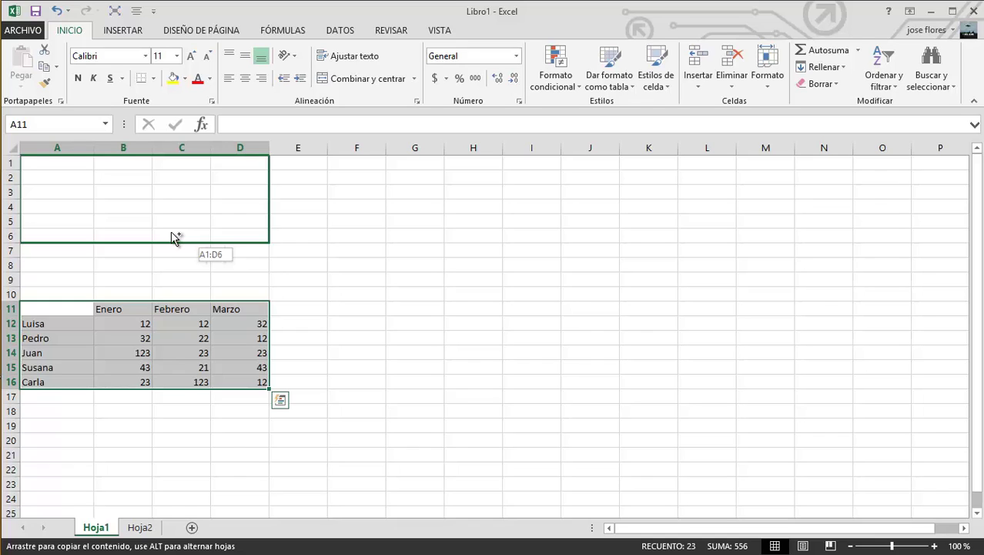
left_click_drag(176, 237, 171, 233)
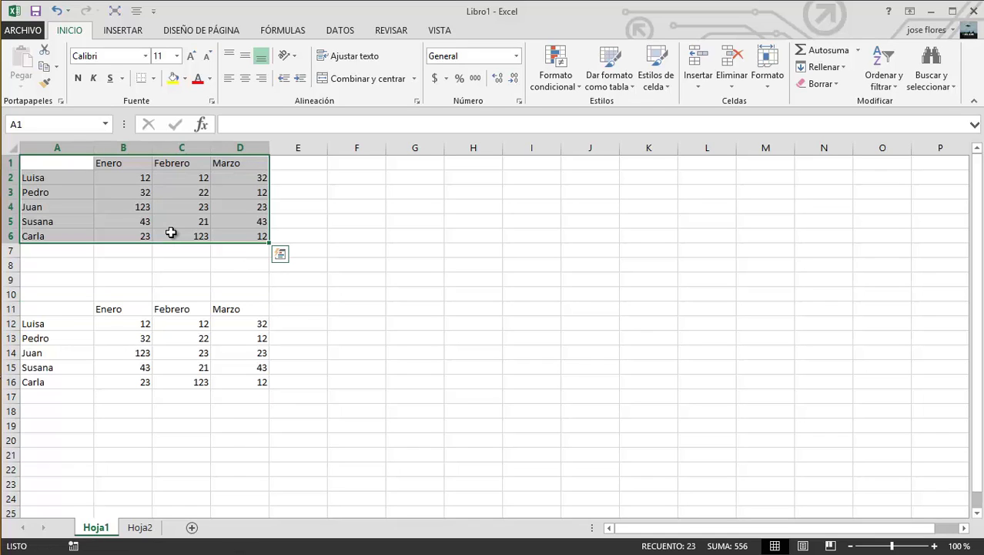
key("ctrl+q")
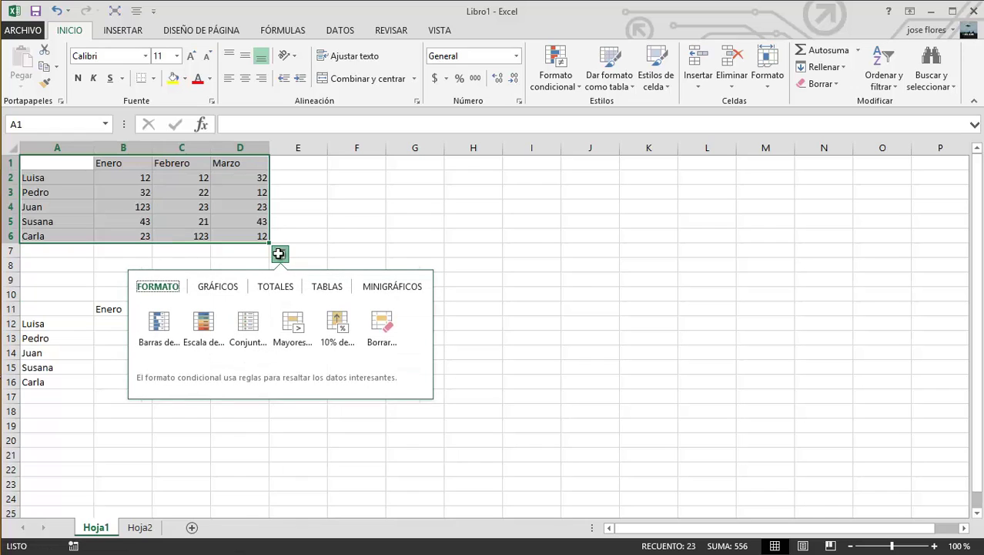
left_click(393, 221)
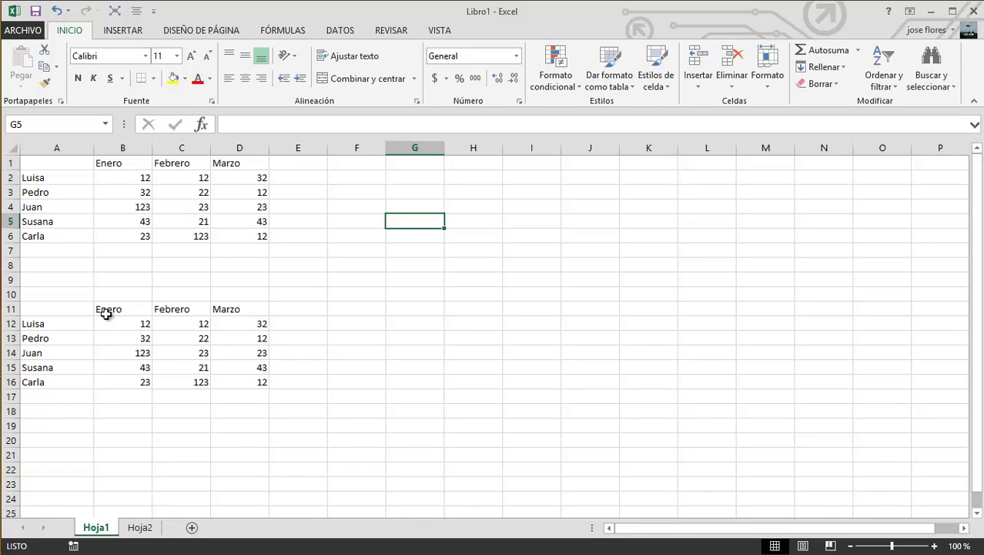
Select the lower table A11:D16 and drag its border onto the Hoja2 tab.
left_click_drag(39, 302, 257, 381)
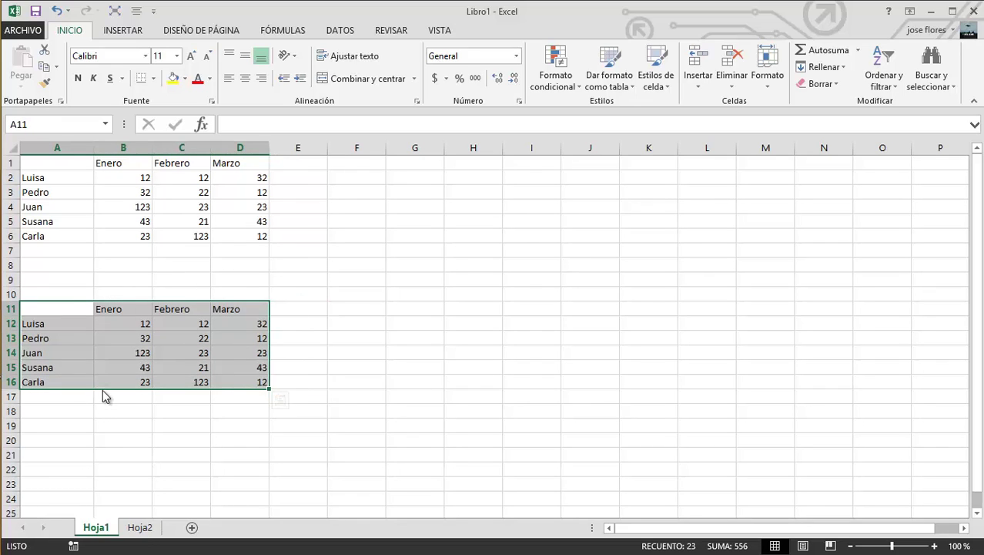
mouse_move(106, 396)
left_mouse_down()
mouse_move(146, 544)
mouse_move(126, 127)
left_mouse_up()
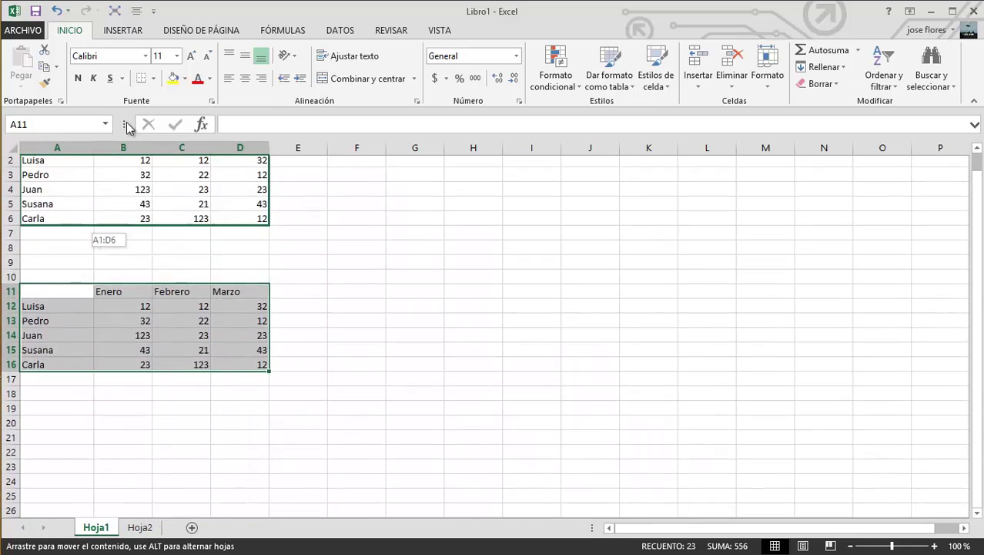
left_click_drag(127, 128, 133, 387)
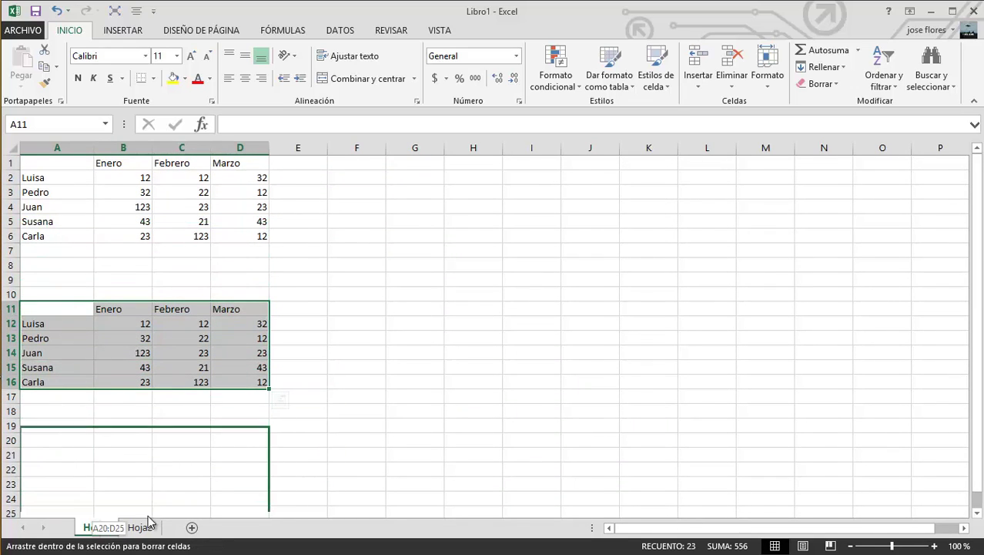
mouse_move(131, 385)
left_mouse_down()
mouse_move(146, 532)
mouse_move(99, 532)
mouse_move(133, 532)
mouse_move(118, 376)
left_mouse_up()
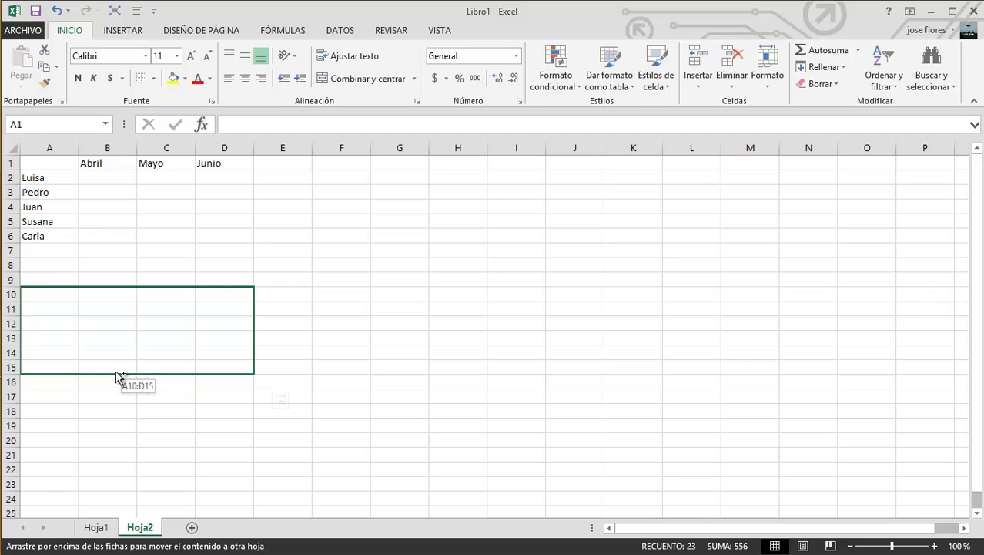
Drop the Enero–Marzo table at A10:D15 on Hoja2, check Hoja1, then deselect on Hoja2.
left_click_drag(117, 376, 115, 373)
key("ctrl+q")
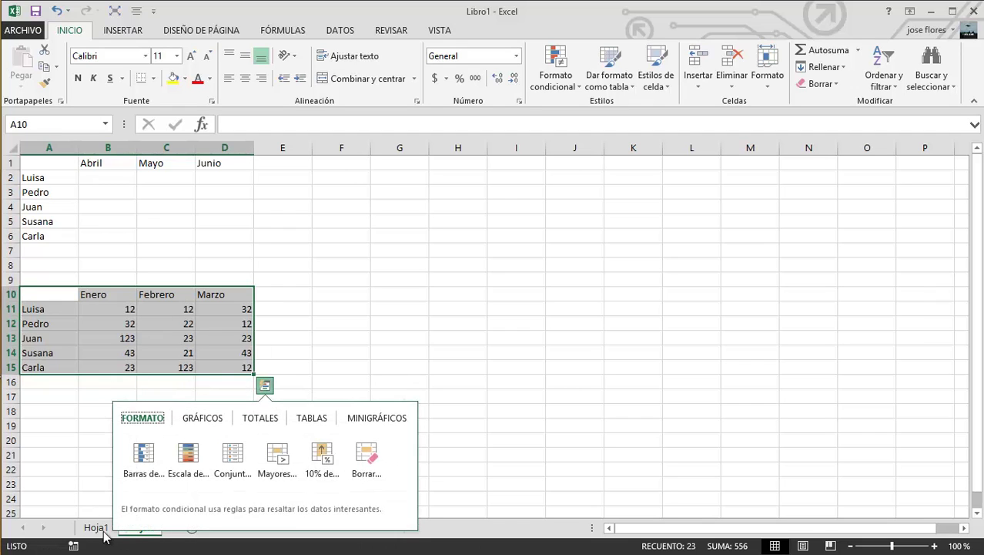
left_click(99, 528)
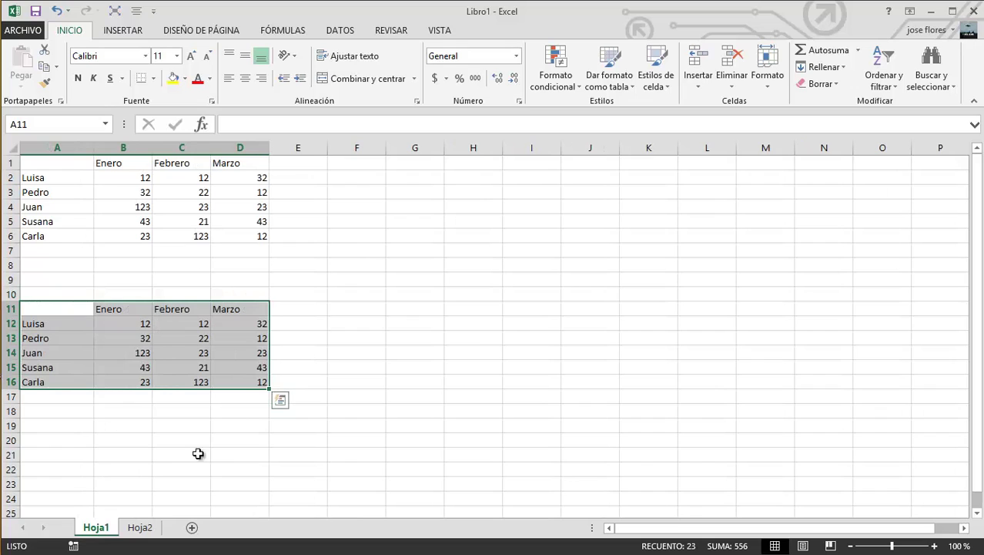
left_click(139, 528)
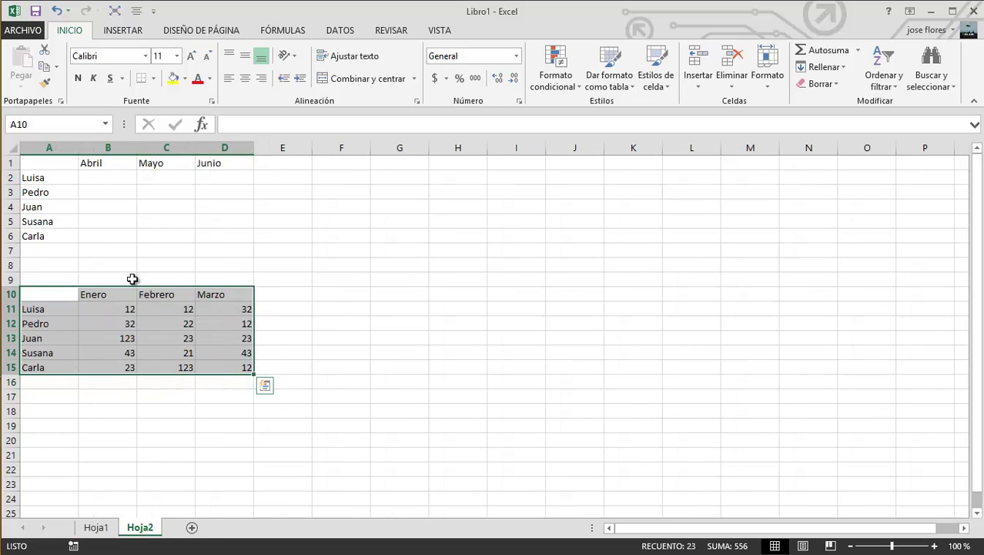
left_click(49, 163)
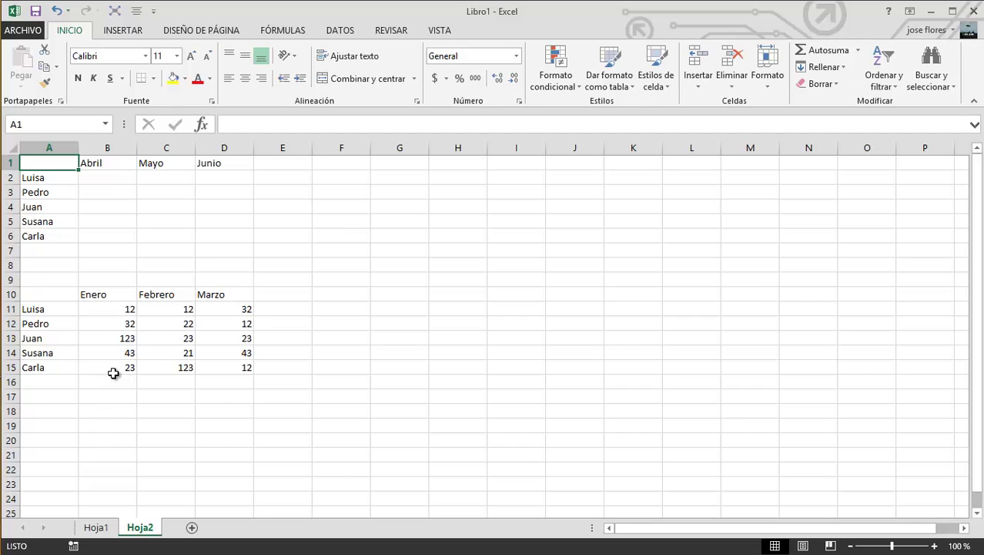
left_click(96, 528)
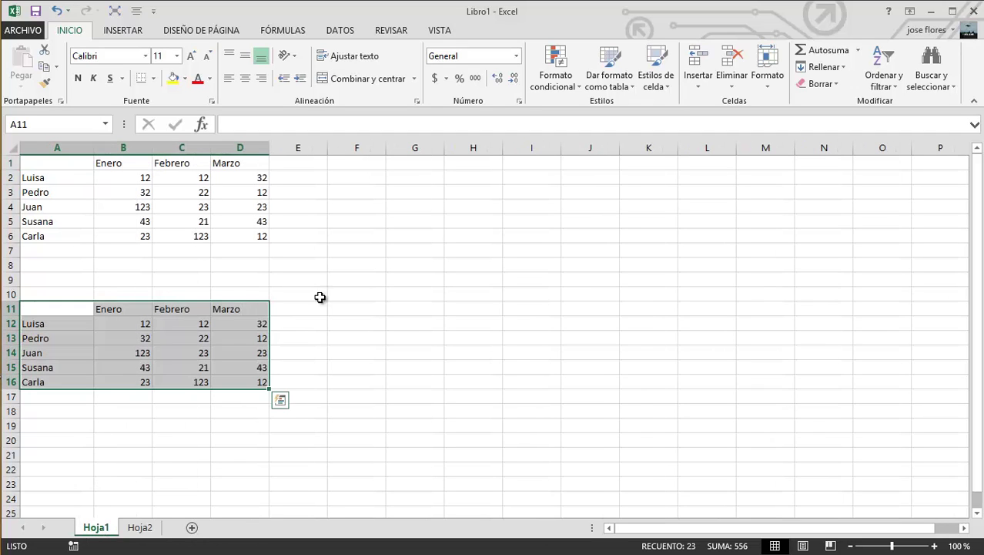
left_click_drag(52, 167, 244, 233)
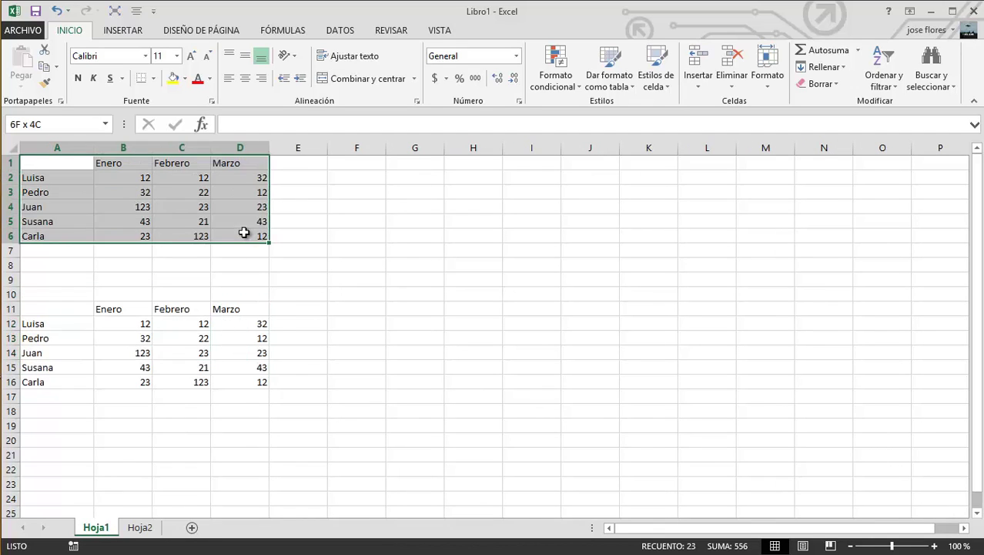
left_click(77, 163)
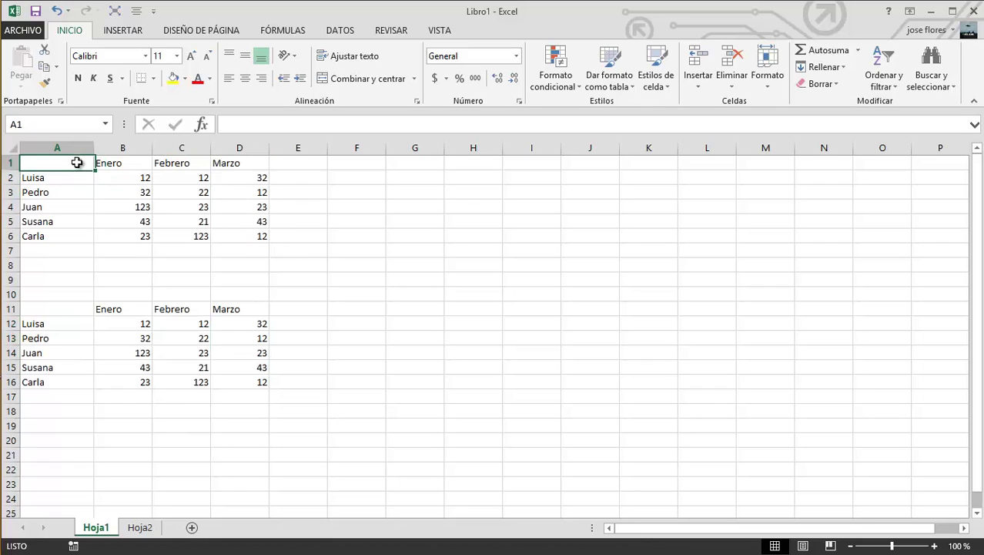